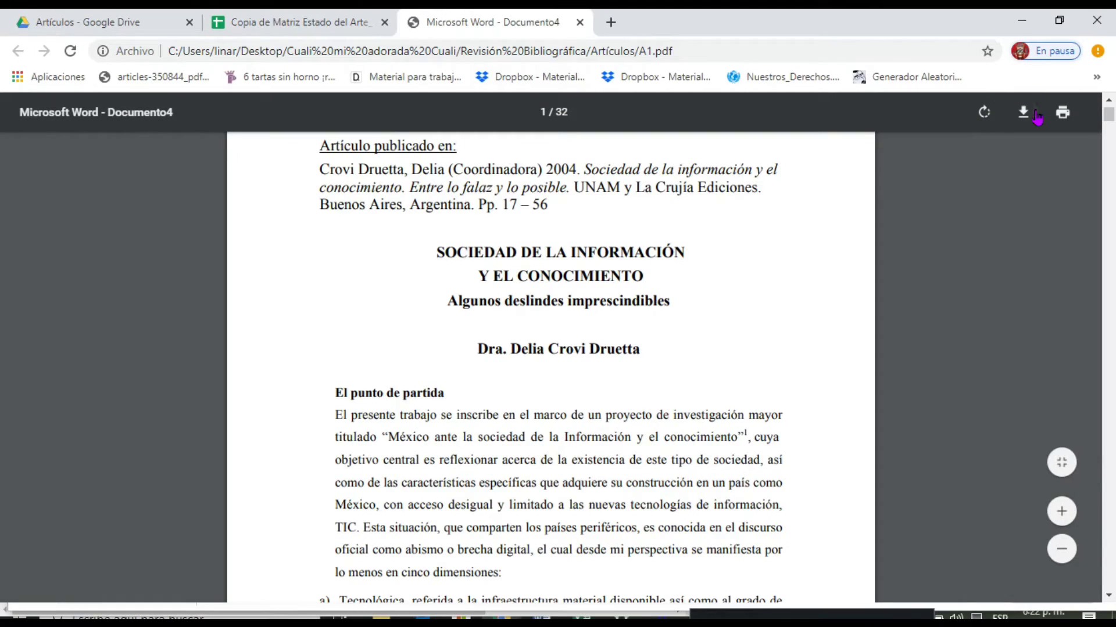
Download the article PDF as A1.pdf into the Artículos folder, replacing the existing copy.
left_click(1023, 113)
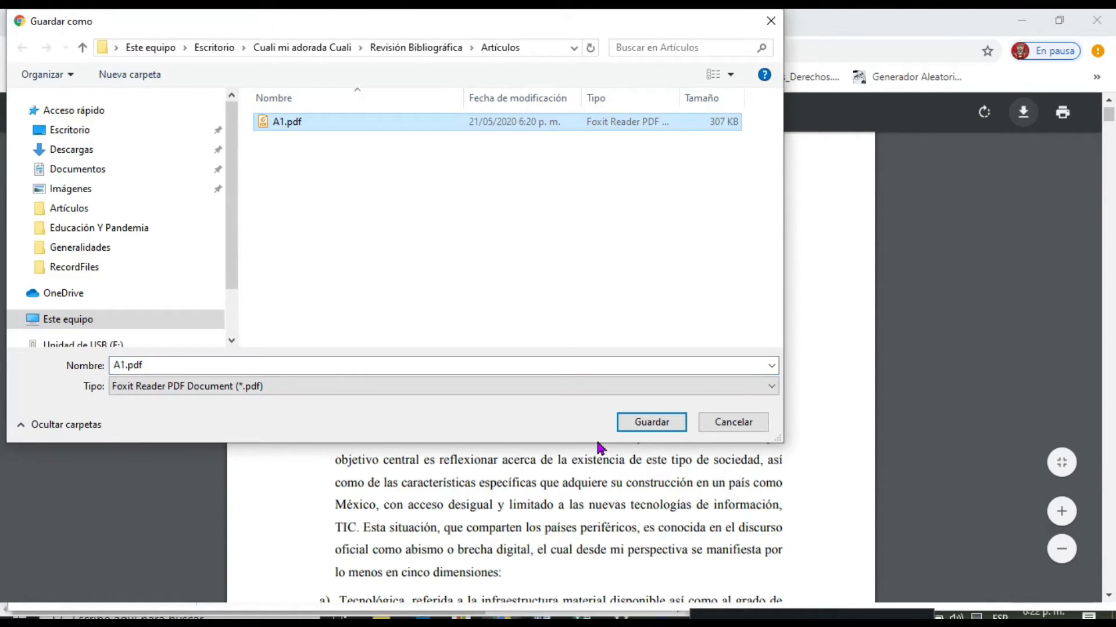
left_click(644, 422)
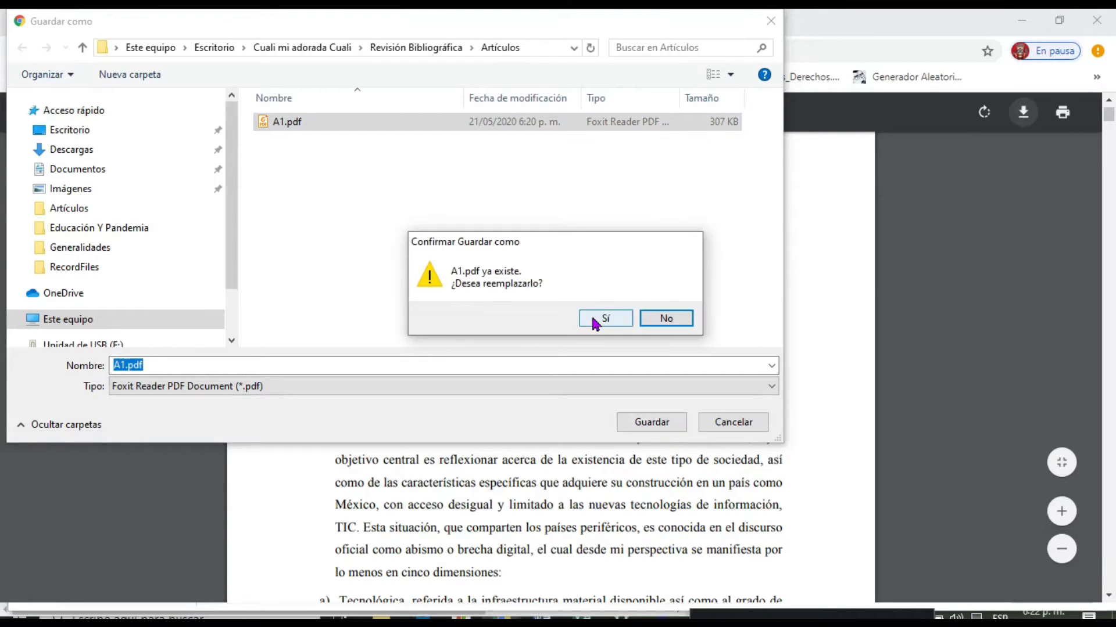
left_click(591, 314)
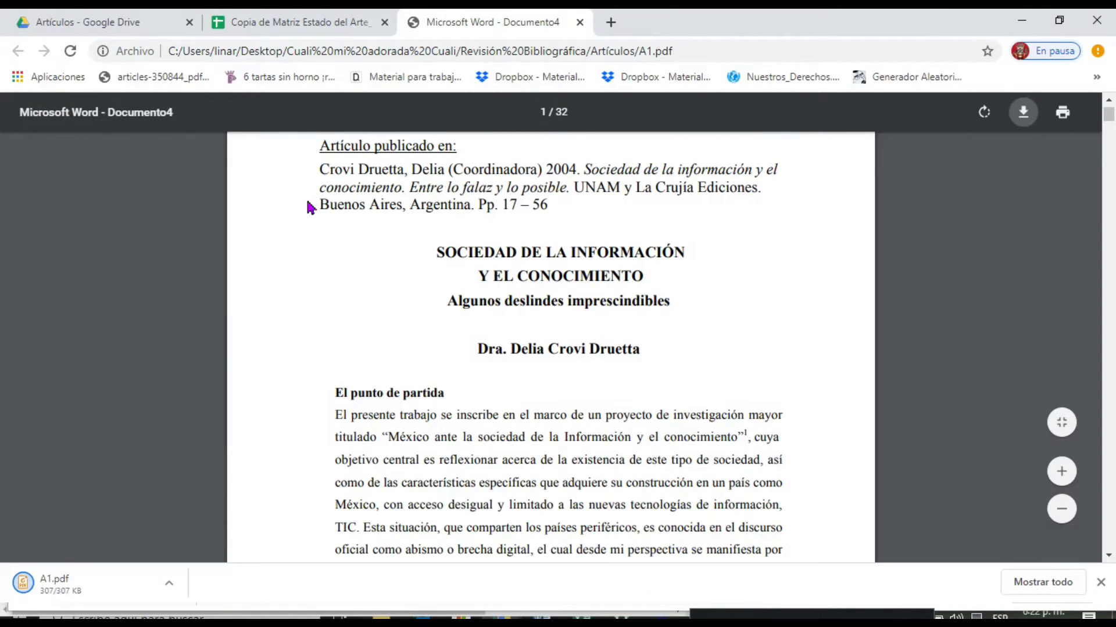
Upload the downloaded A1.pdf to the Artículos folder of Proyecto Cualitativa in Google Drive.
left_click(121, 24)
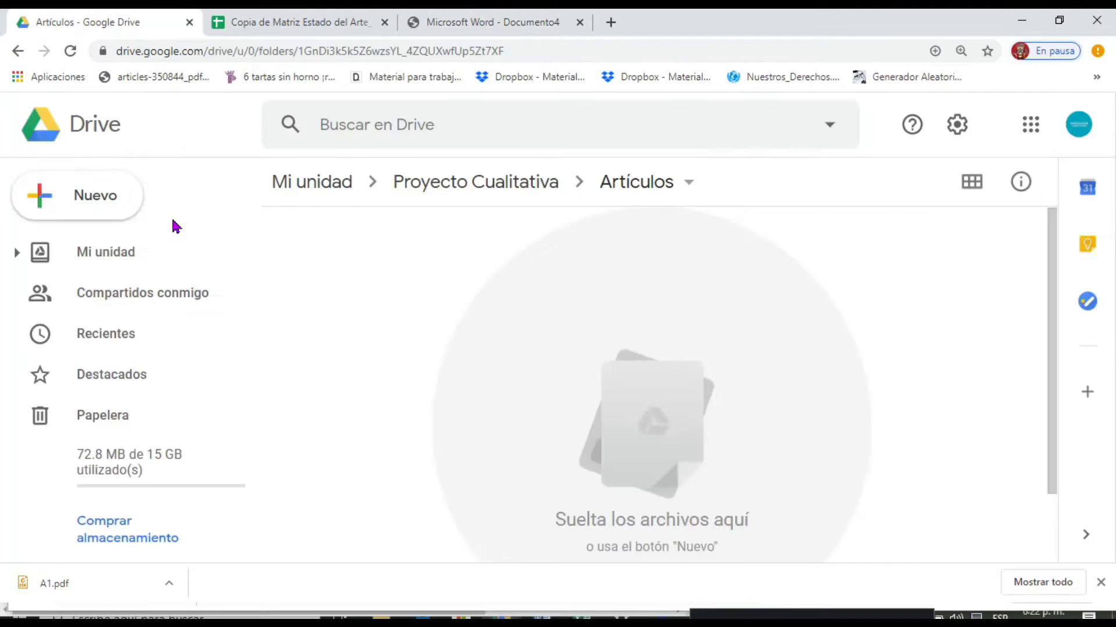
left_click_drag(117, 583, 381, 289)
left_click_drag(381, 289, 385, 306)
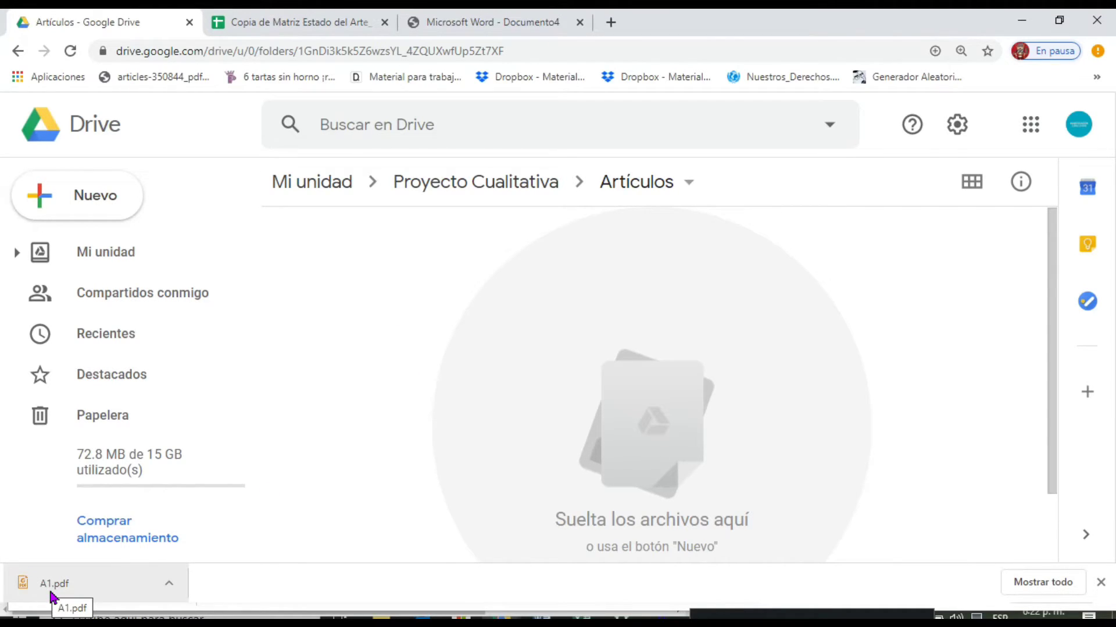
left_click_drag(51, 594, 591, 315)
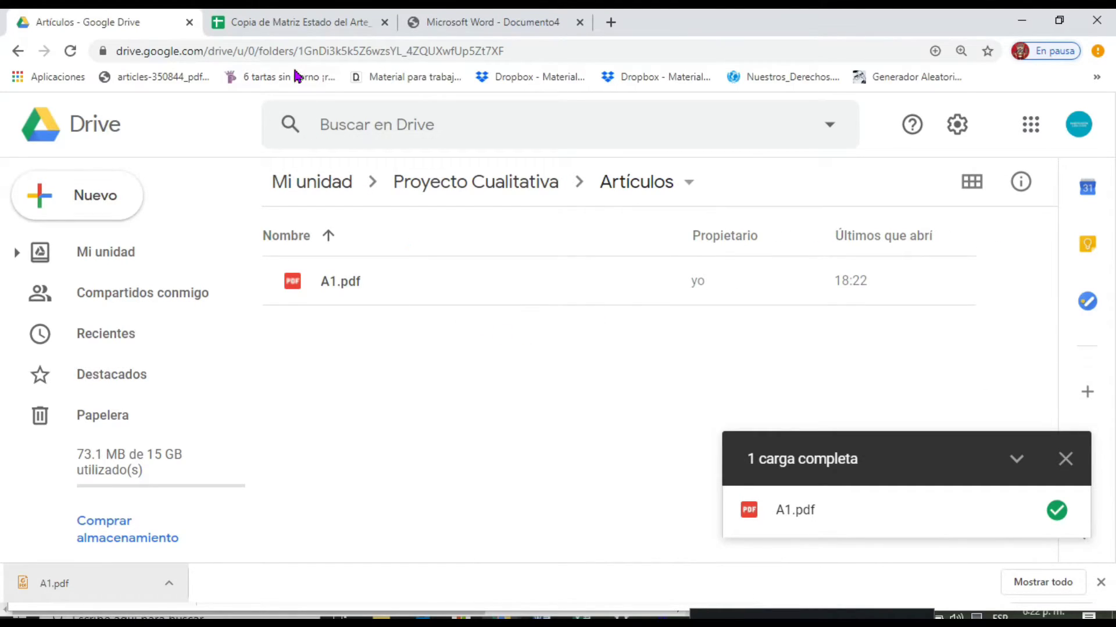
Examine the empty matrix's column headings on Hoja1, from Datos de Identificación through Componentes del Artículo, alongside the Drive folder.
left_click(283, 28)
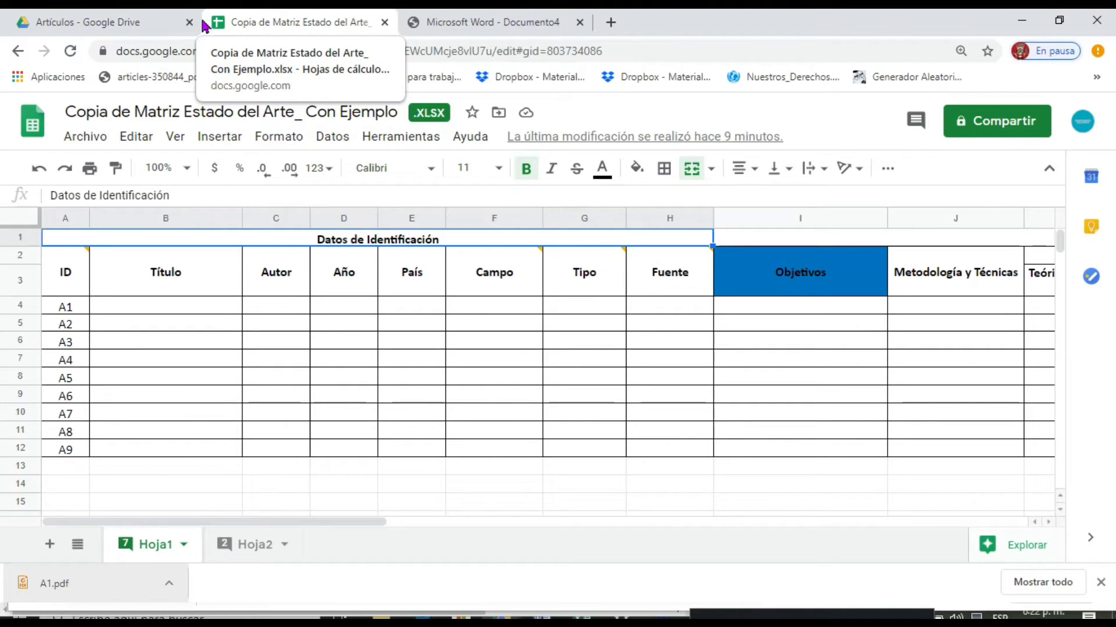
left_click(119, 20)
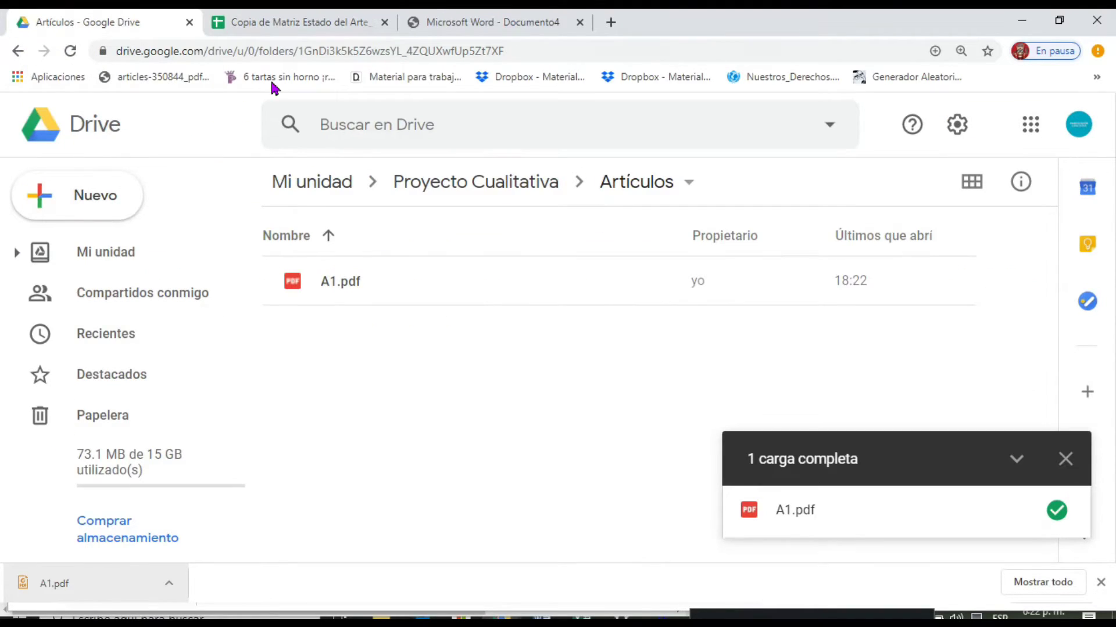
left_click(283, 30)
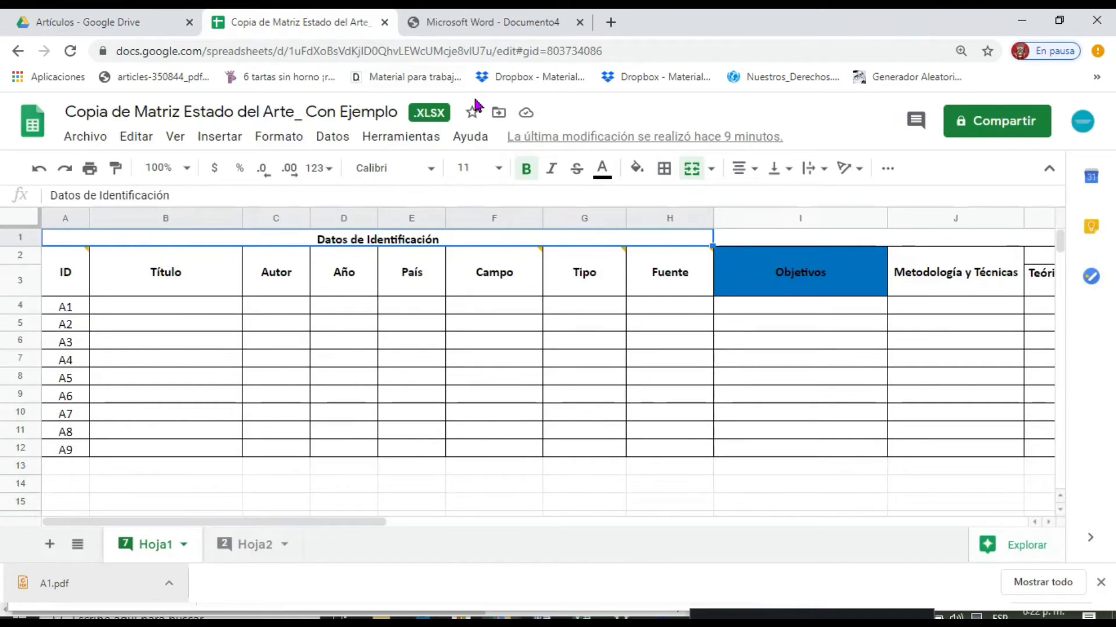
left_click(100, 30)
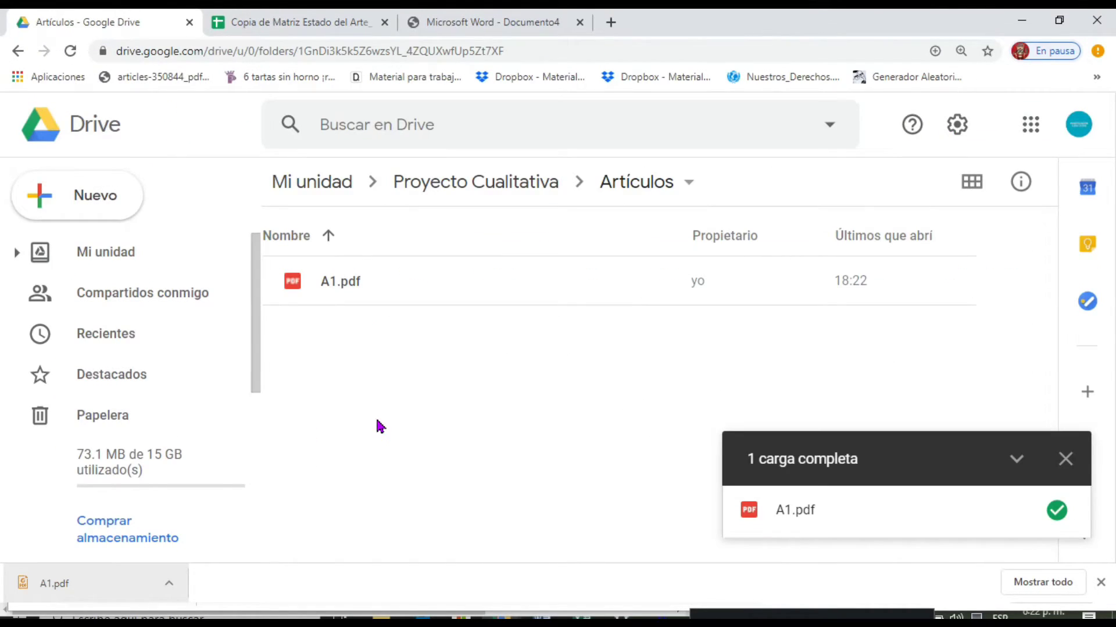
left_click(283, 32)
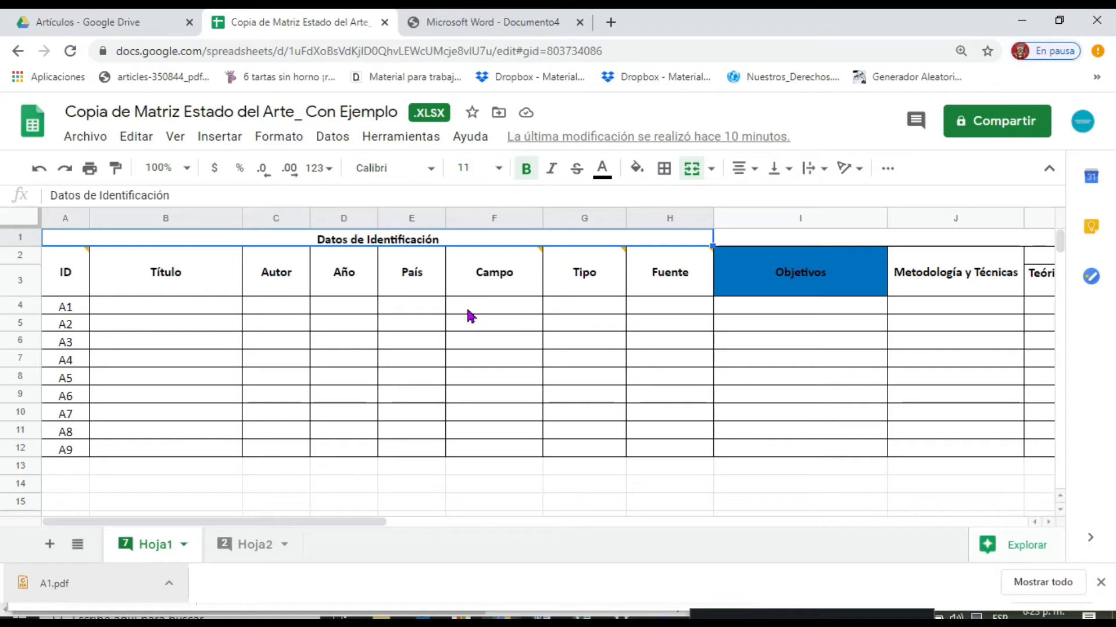
mouse_move(473, 288)
mouse_move(614, 265)
left_click_drag(380, 523, 568, 530)
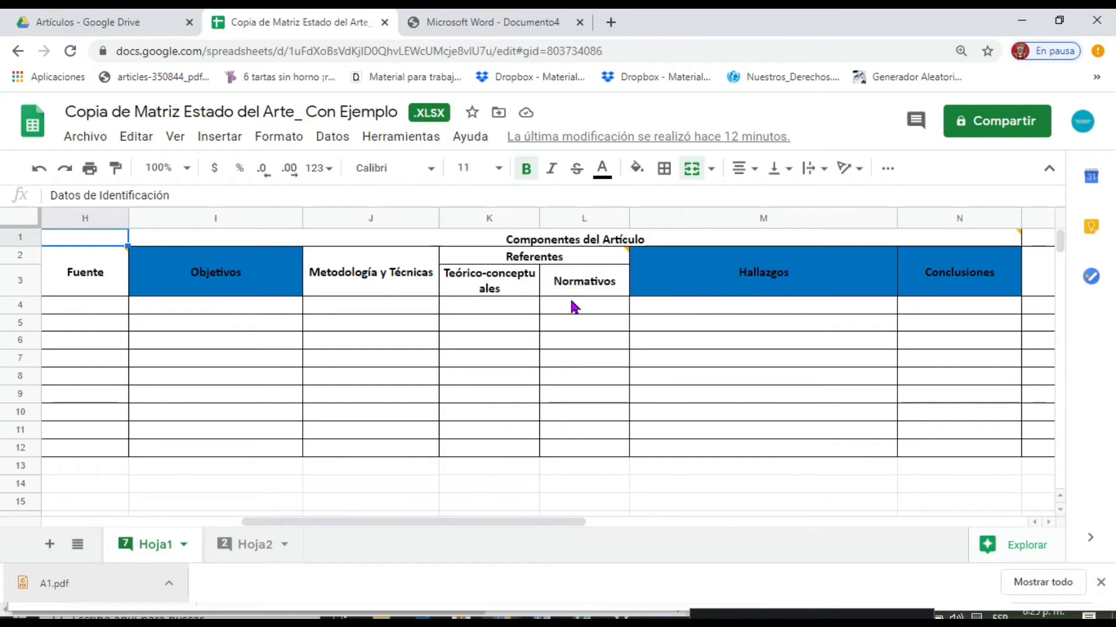
left_click_drag(537, 523, 680, 524)
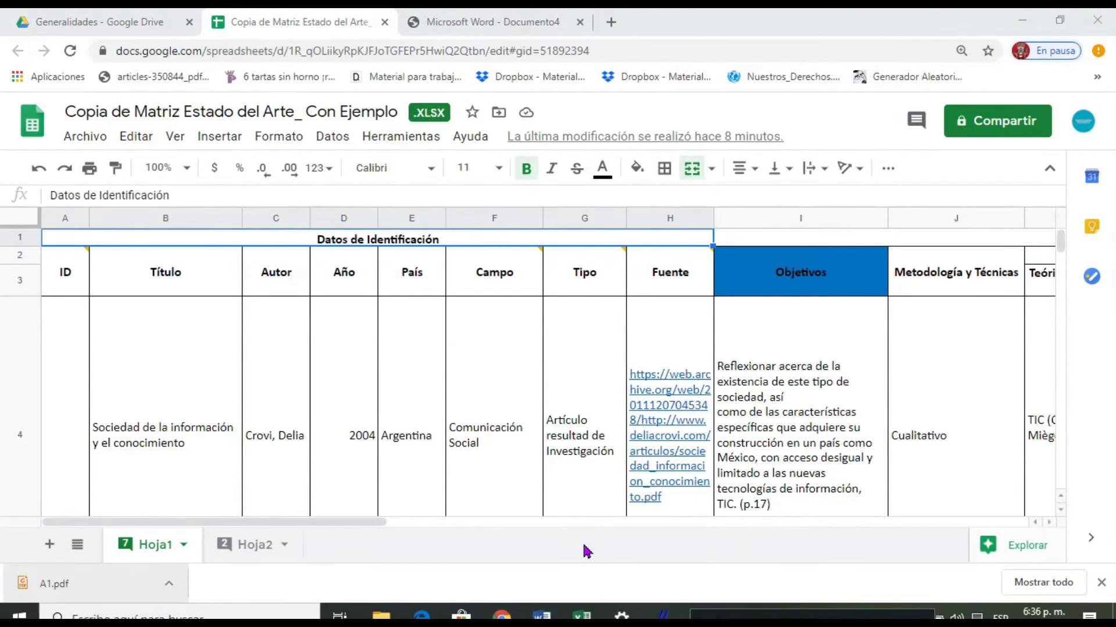
Check the ID and País entries of article A1 in the filled example matrix, comparing them with the article PDF.
left_click(86, 435)
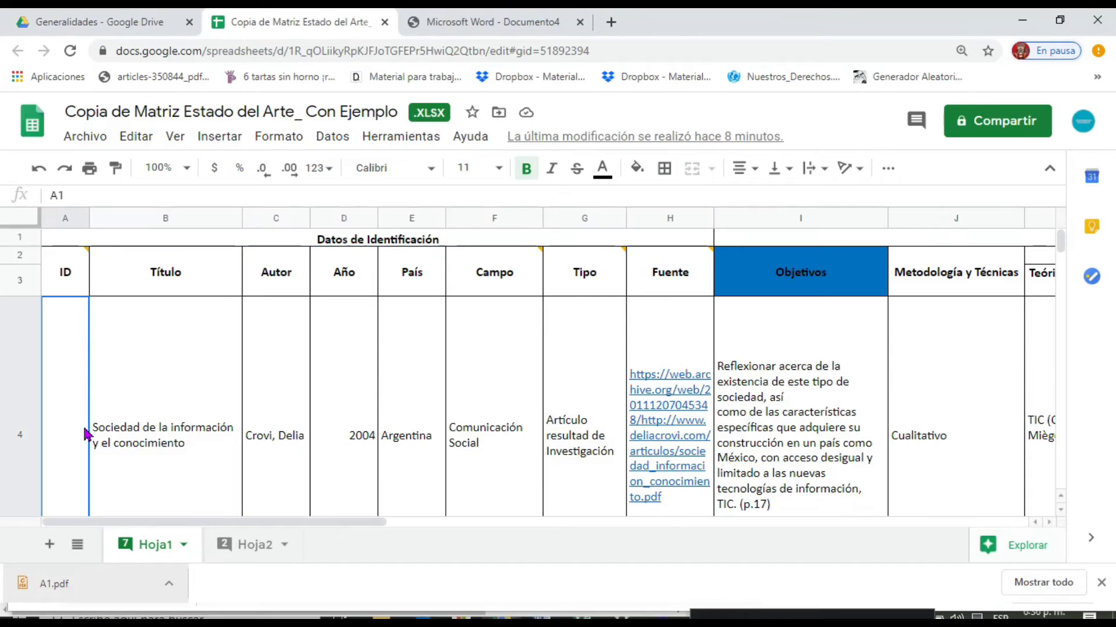
scroll(99, 430, "down", 1)
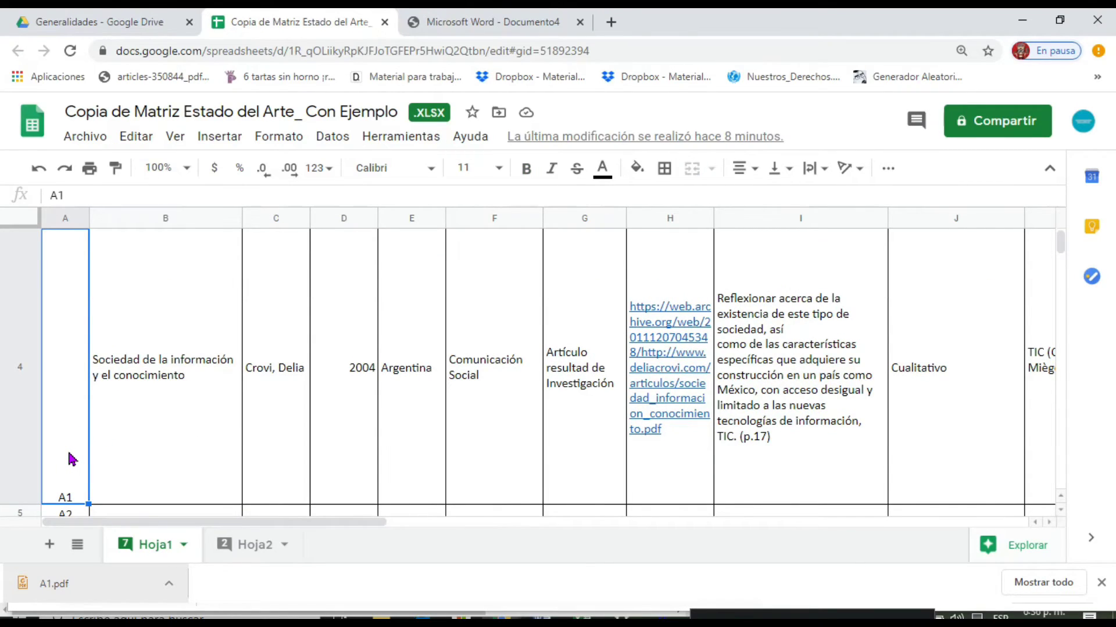
scroll(96, 424, "up", 1)
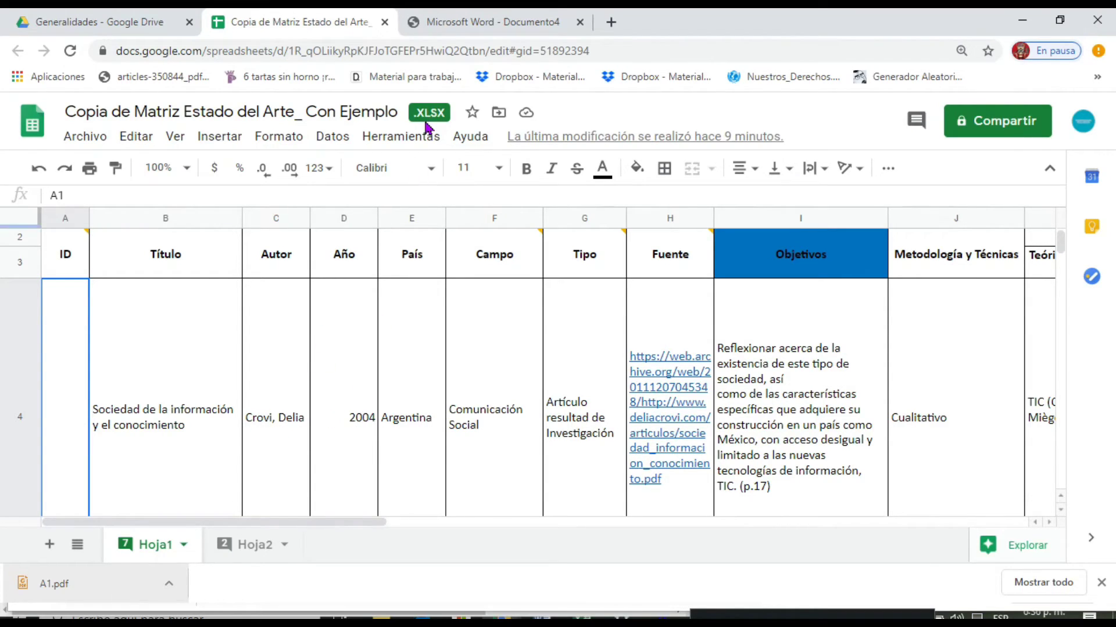
left_click(462, 23)
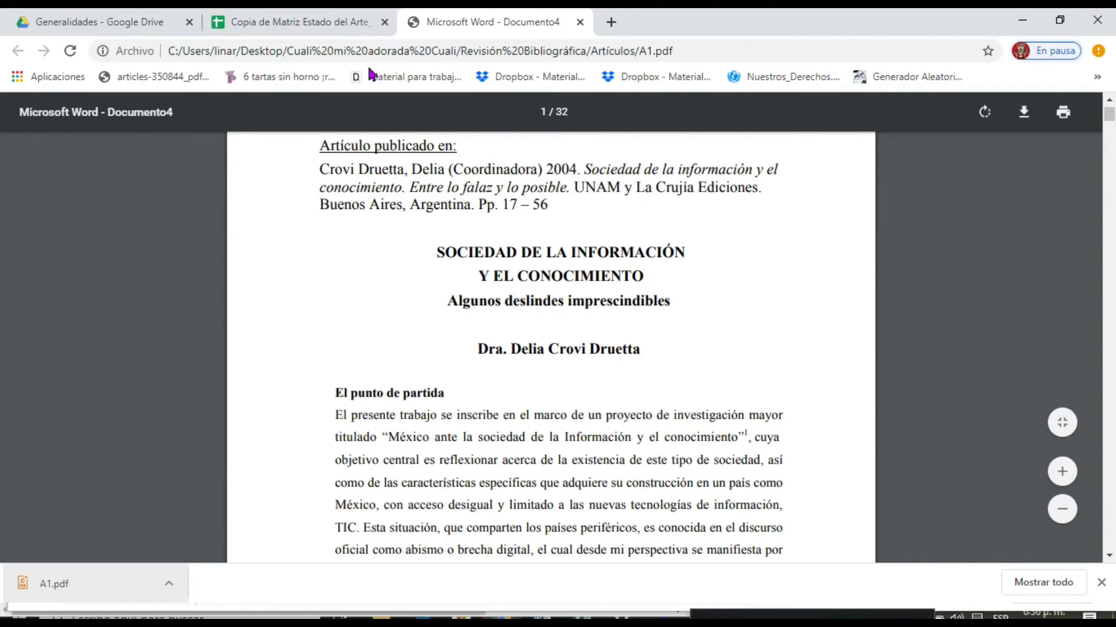
left_click(288, 23)
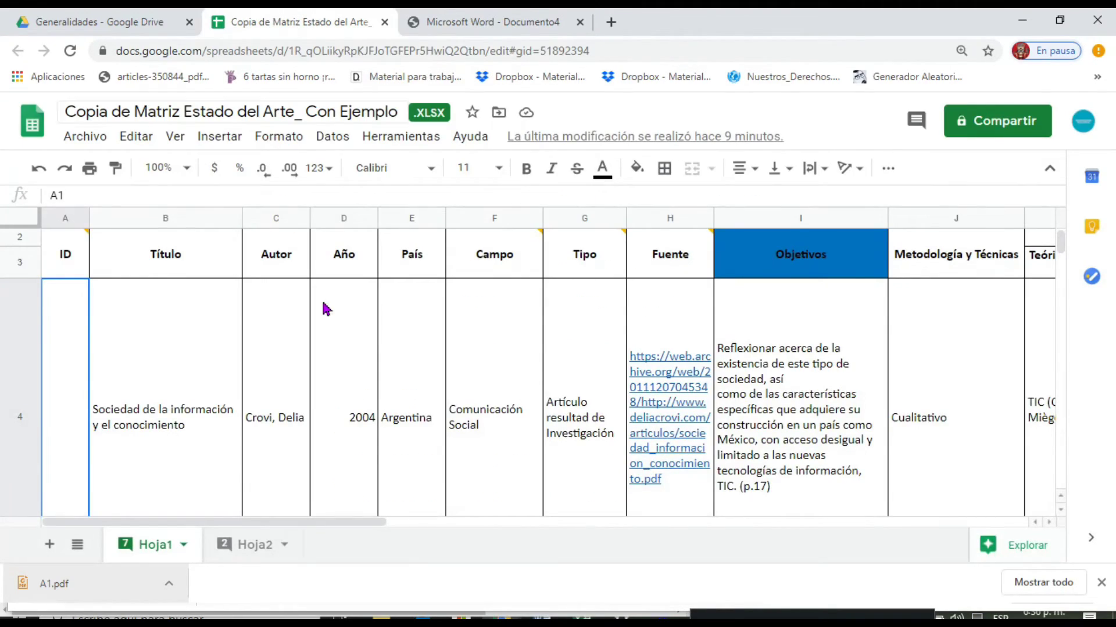
left_click(417, 417)
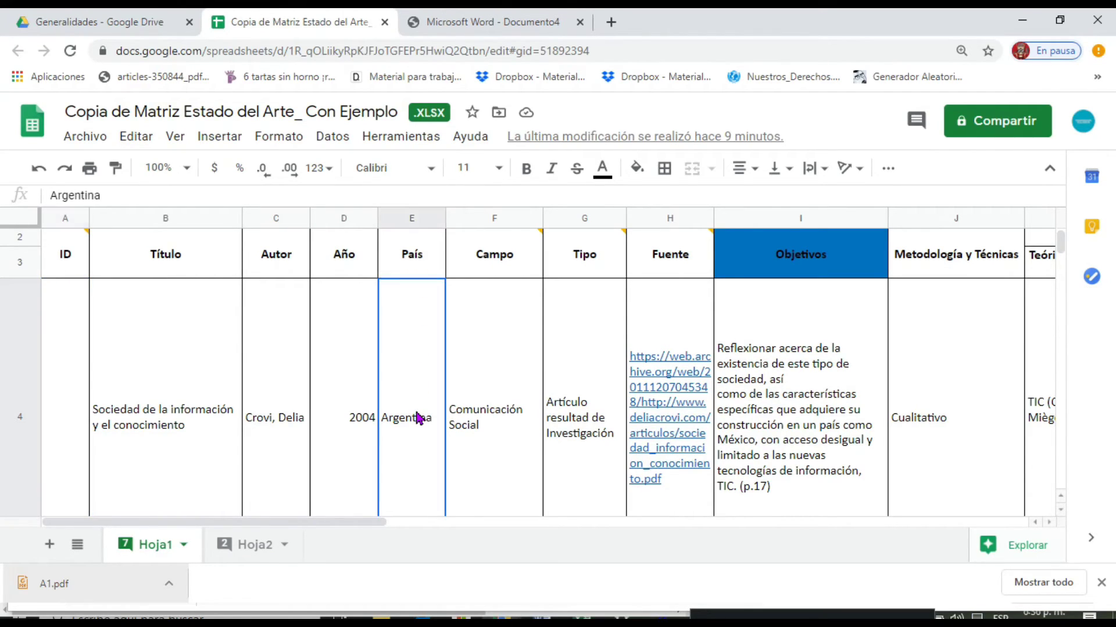
mouse_move(496, 261)
Search Google in a new tab for the article's author to look up the country of origin.
left_click(610, 22)
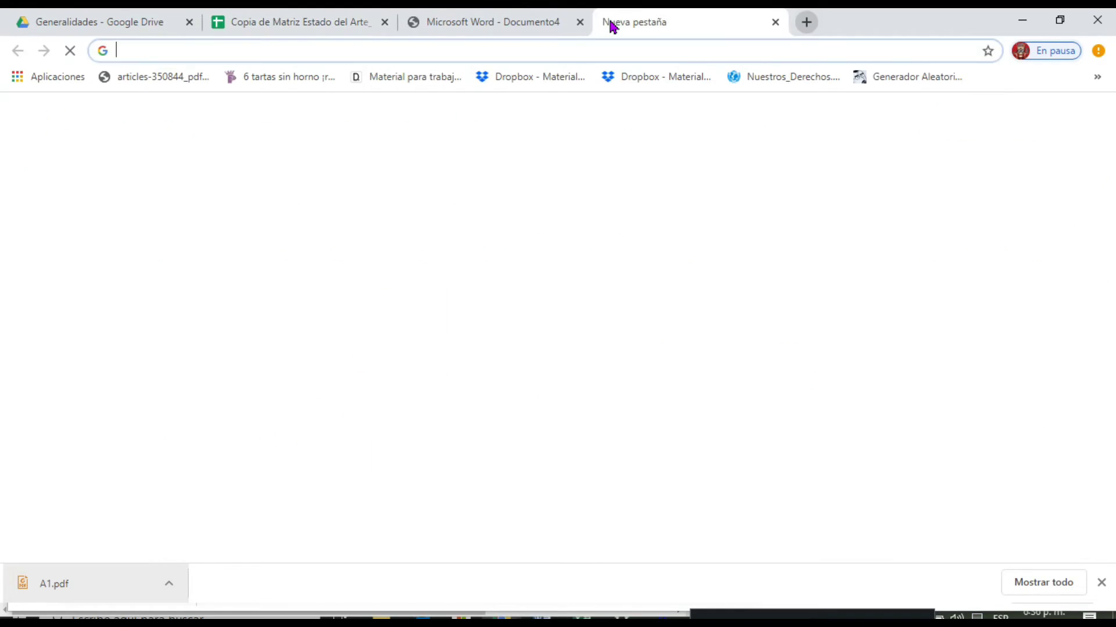
type("Delia crovi")
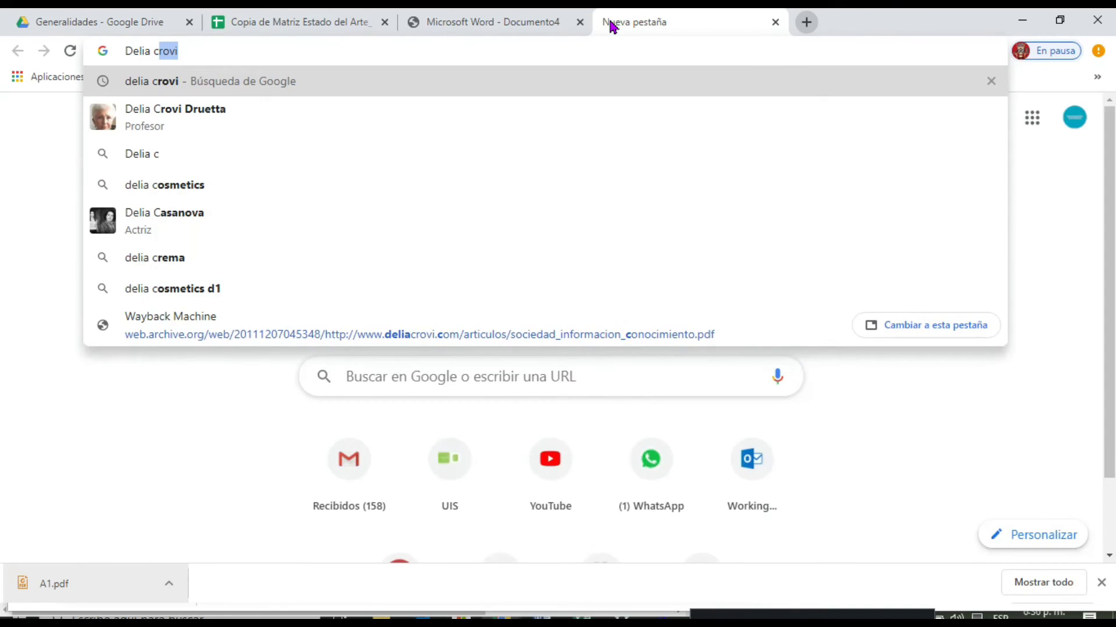
key("Down")
key("Return")
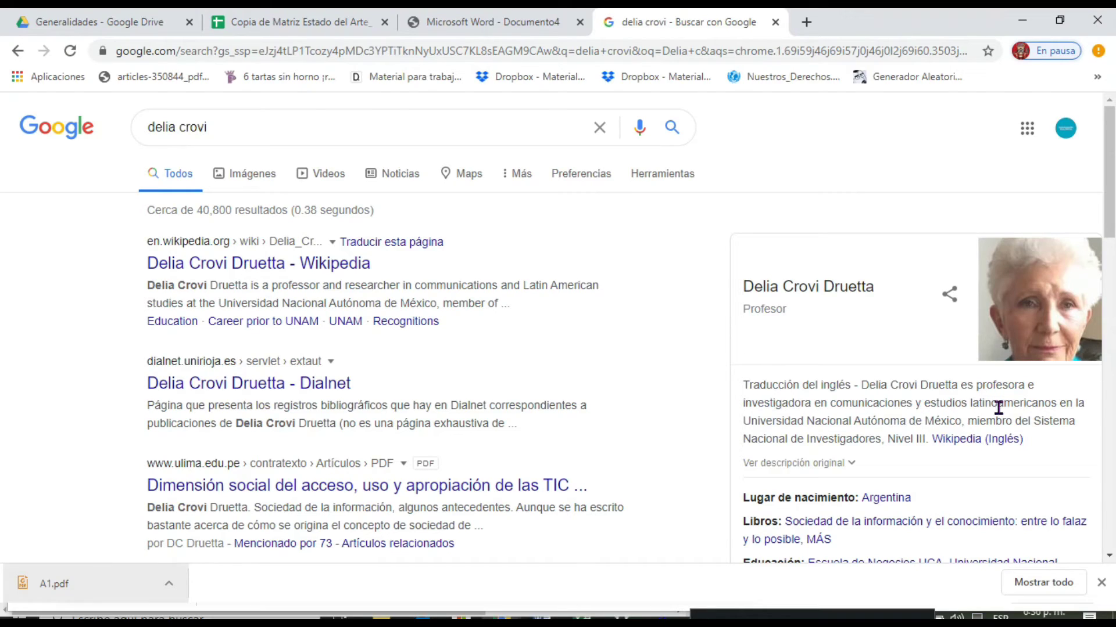
Review article A1's Campo, Tipo and Objetivos entries in the matrix, consulting the article PDF's first page.
left_click(304, 25)
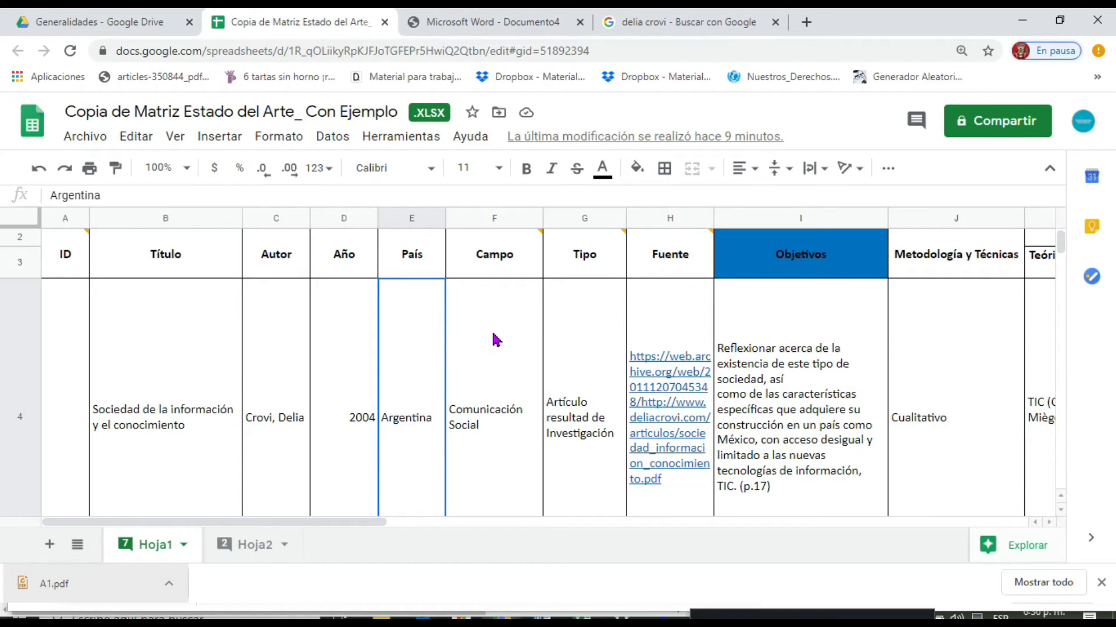
left_click(490, 428)
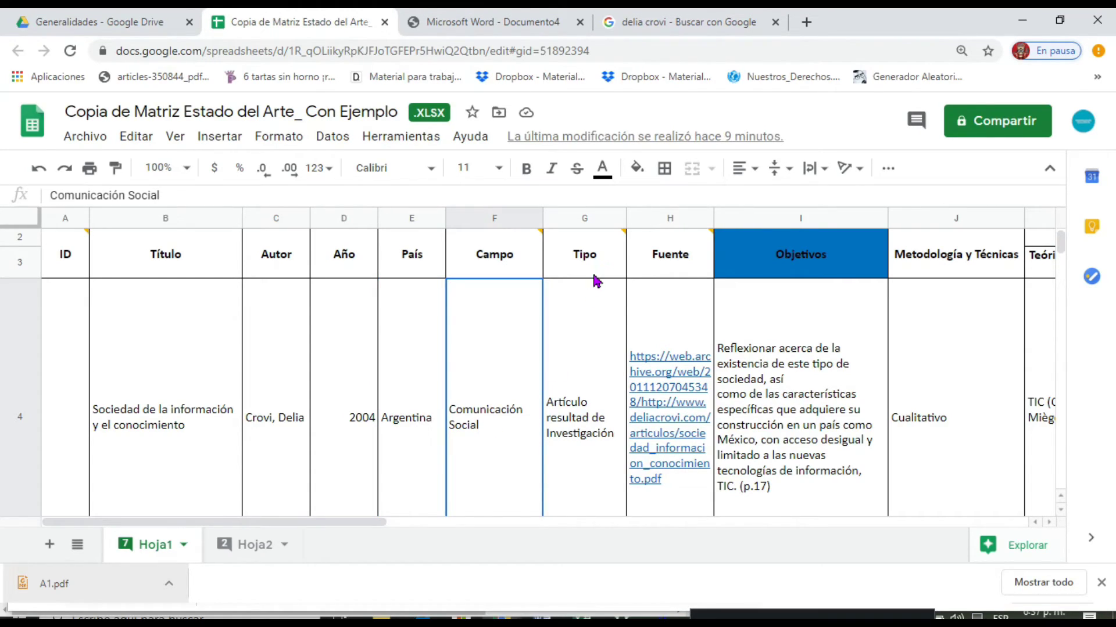
left_click(580, 436)
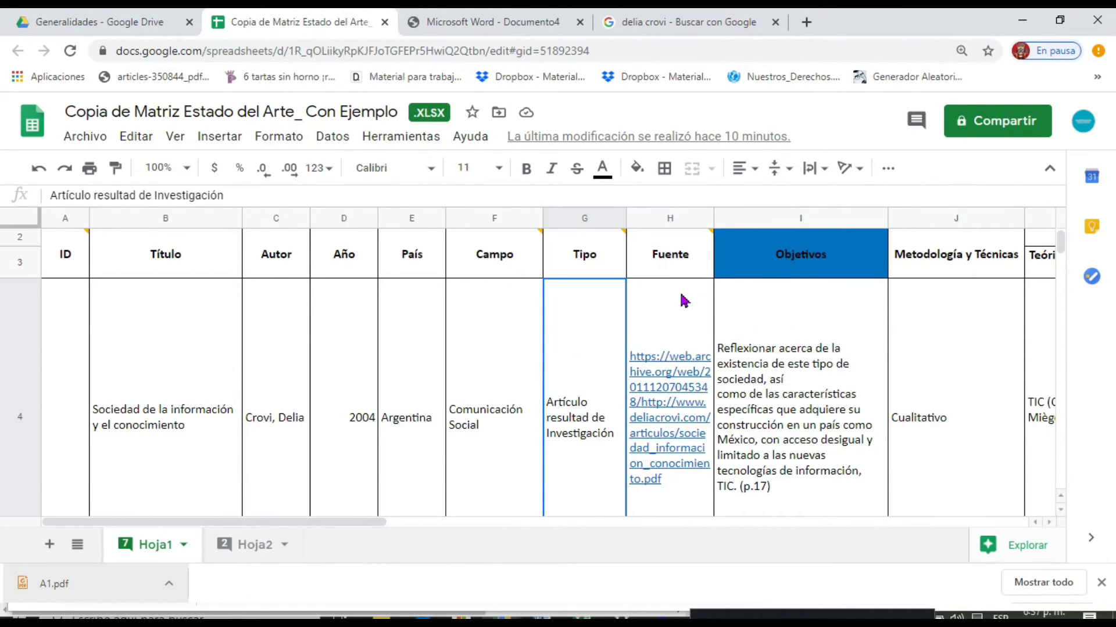
left_click(536, 27)
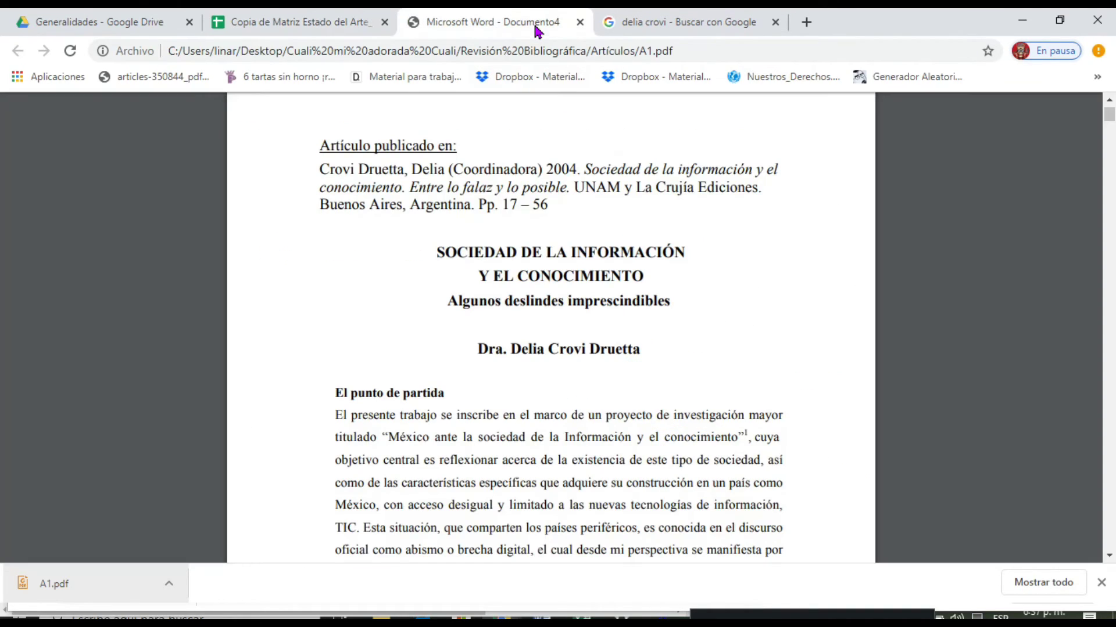
left_click(334, 24)
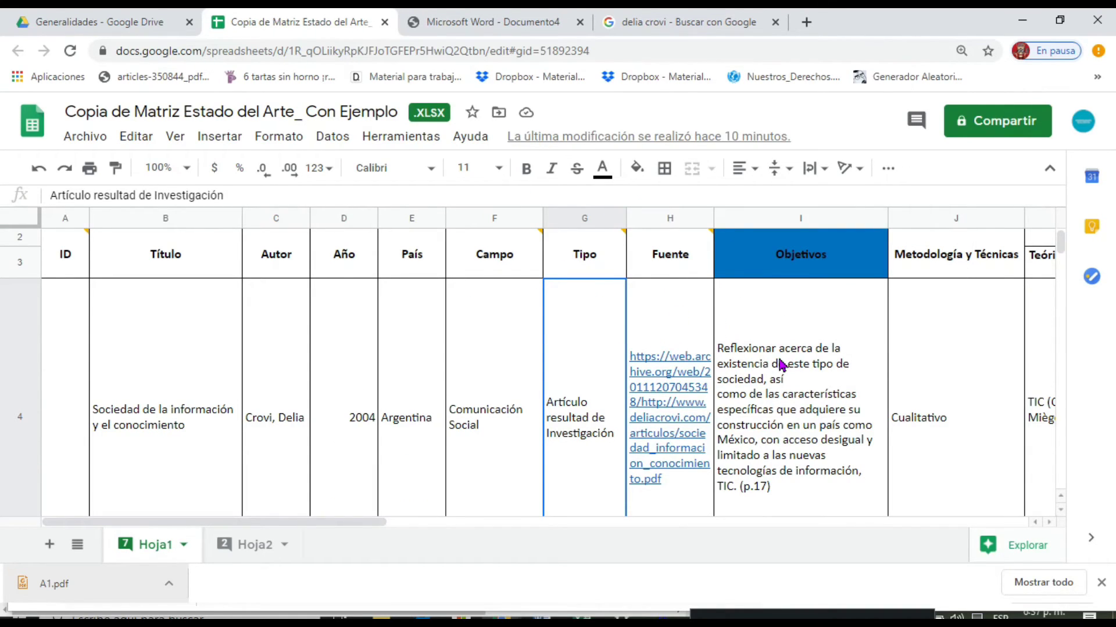
left_click(794, 384)
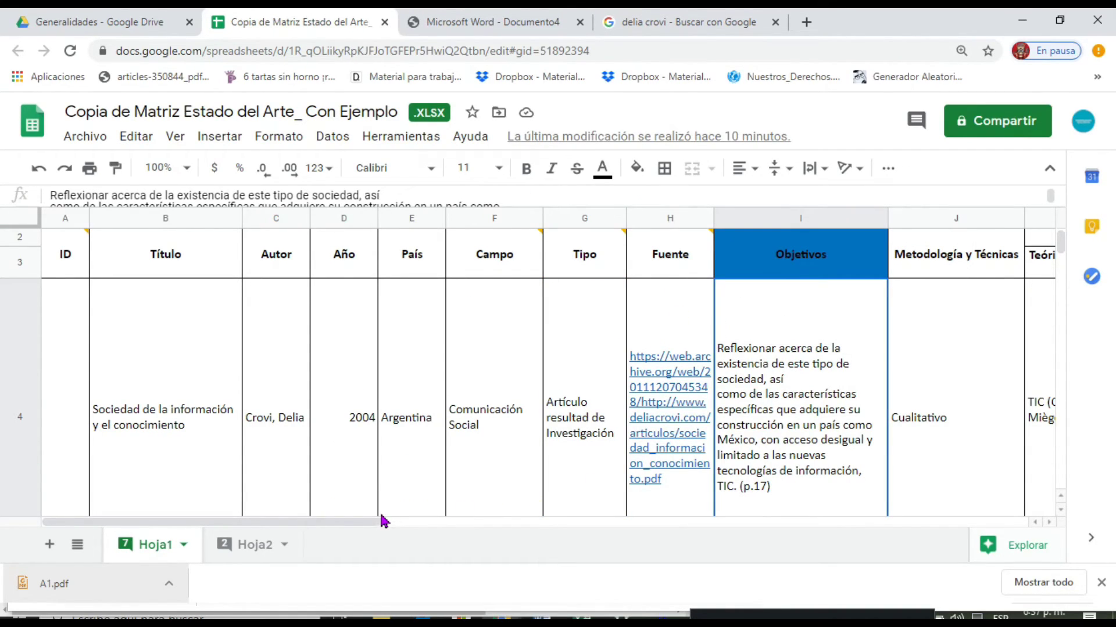
View the matrix's Metodología y Técnicas column and skim the first two pages of the article PDF.
left_click_drag(393, 523, 555, 526)
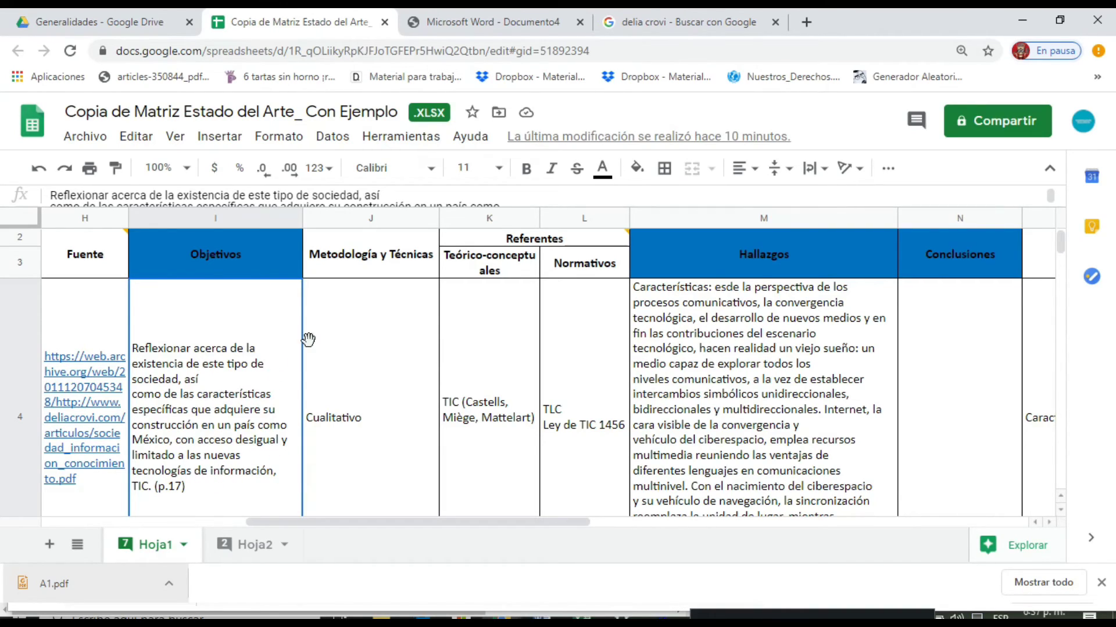
left_click(481, 34)
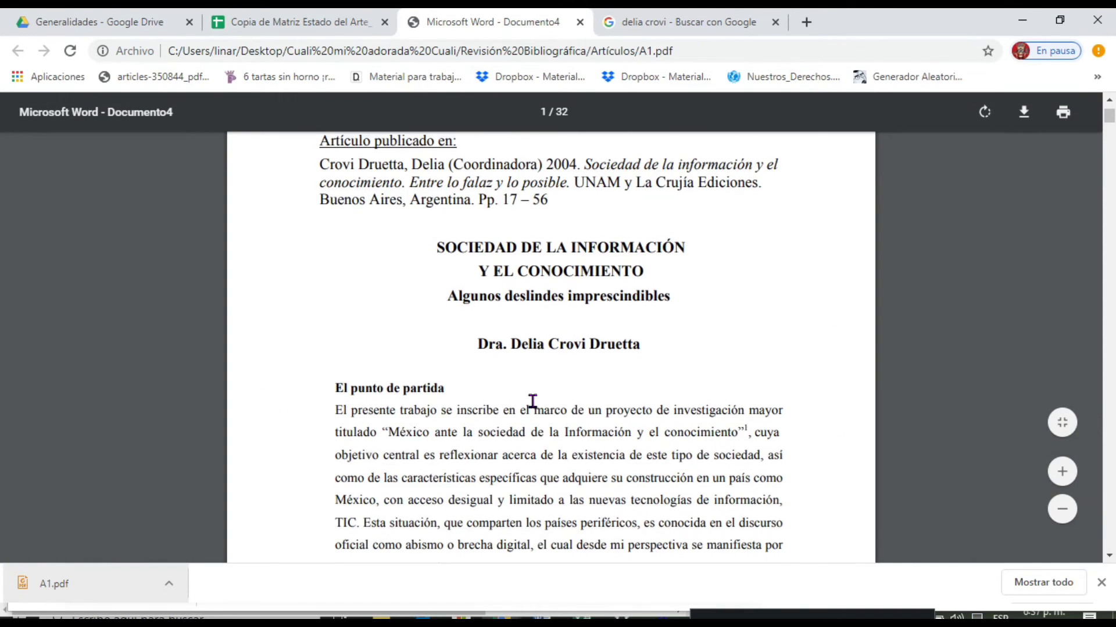
scroll(530, 398, "down", 7)
scroll(518, 405, "down", 7)
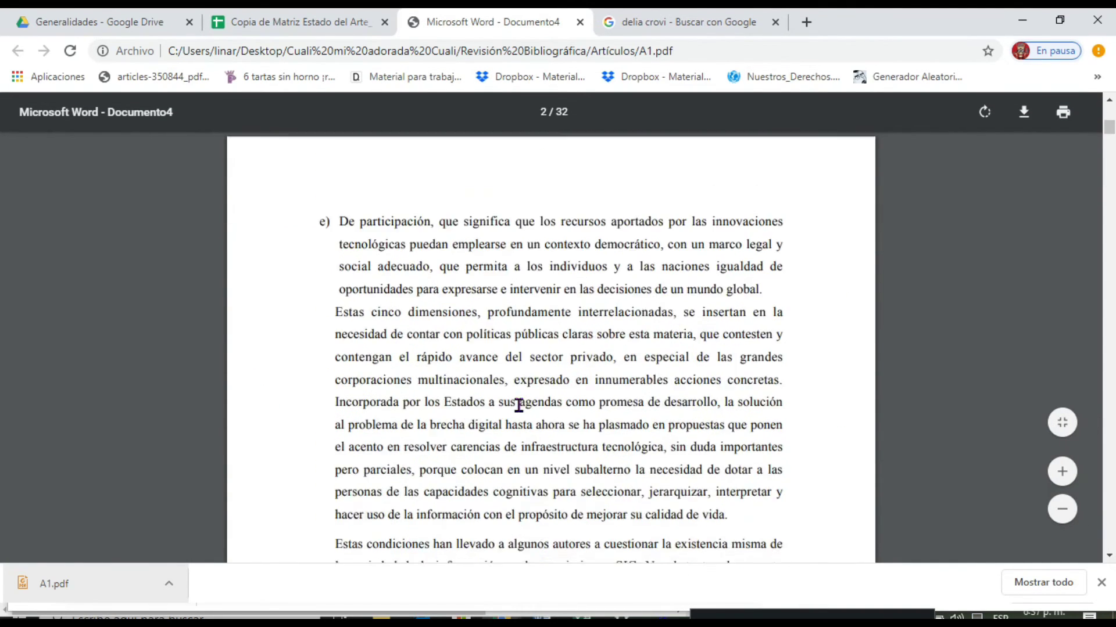
scroll(510, 402, "down", 3)
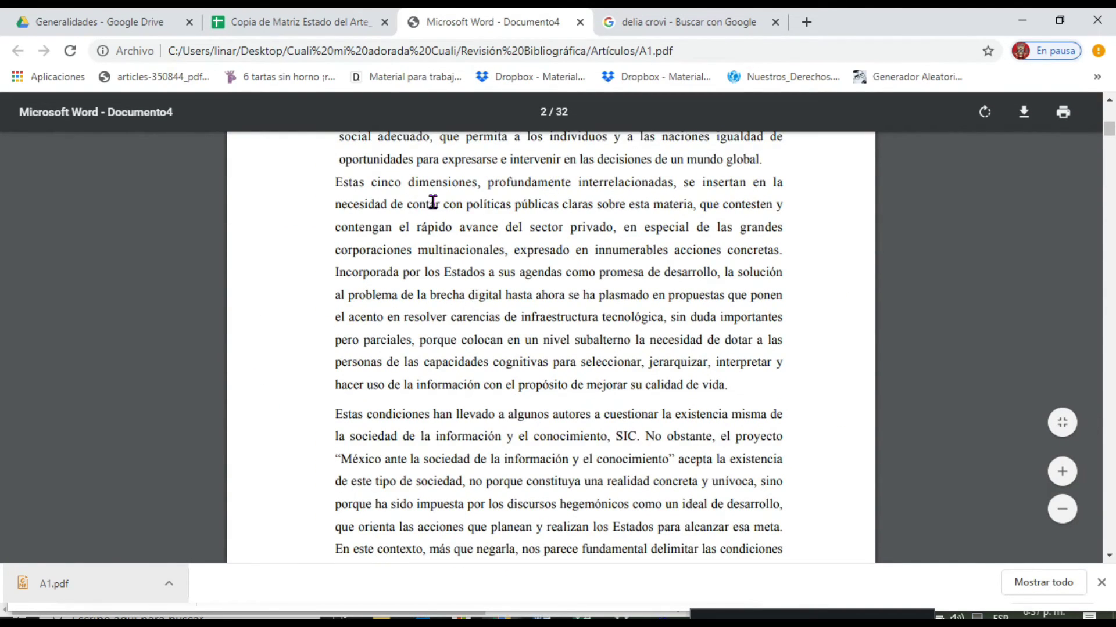
Review article A1's Referentes, Hallazgos, Conclusiones and Observaciones entries in the matrix, and return to the start of its row.
left_click(316, 21)
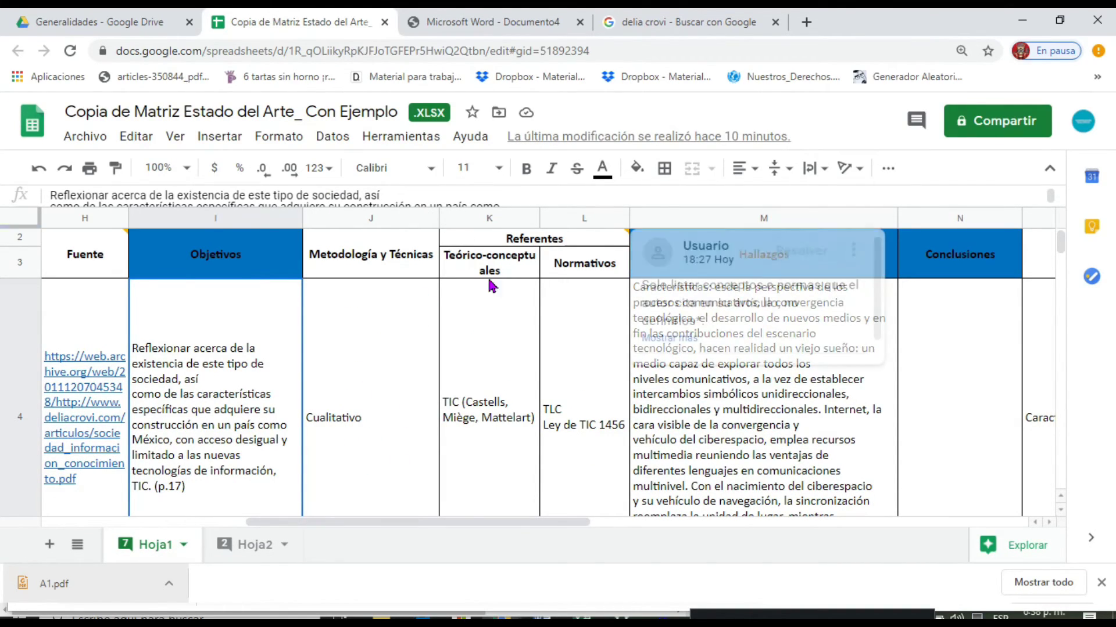
left_click(491, 386)
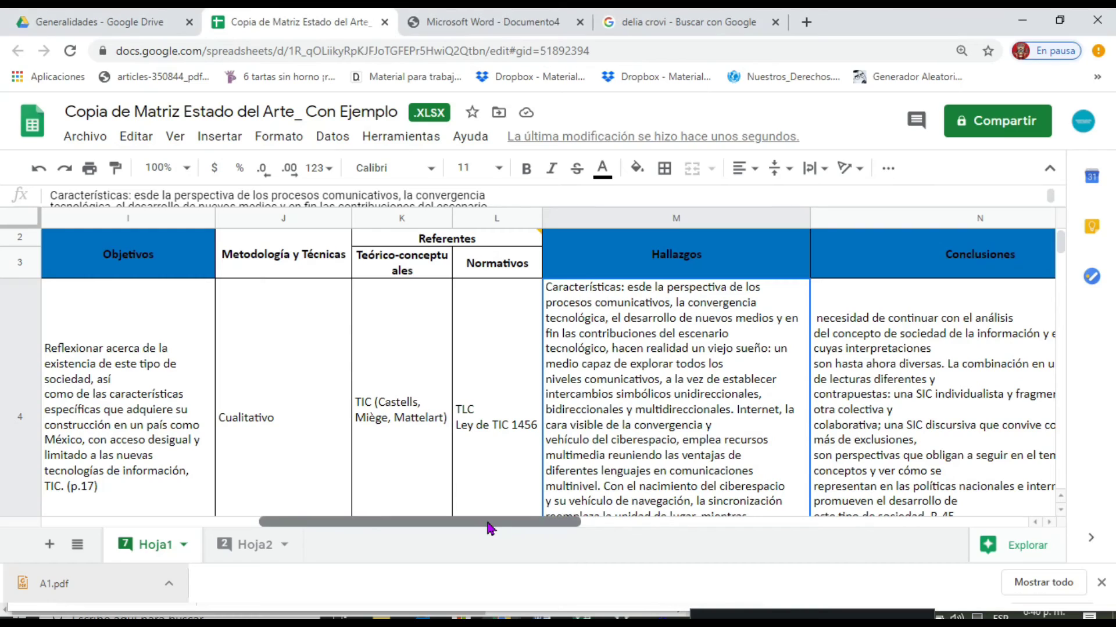
left_click_drag(497, 526, 652, 526)
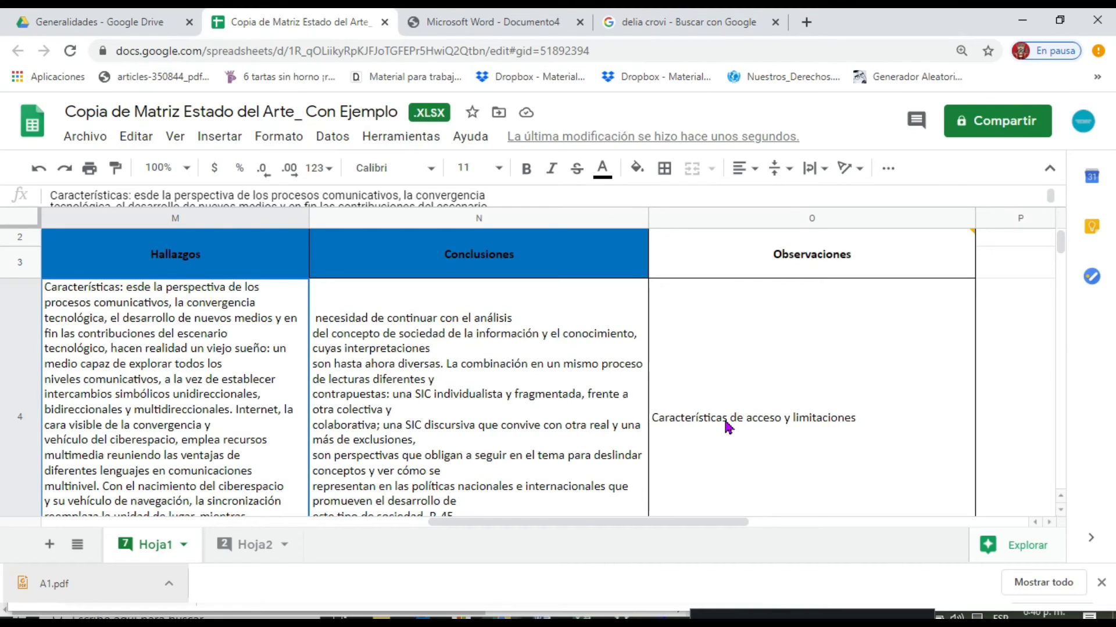
left_click_drag(685, 528, 654, 521)
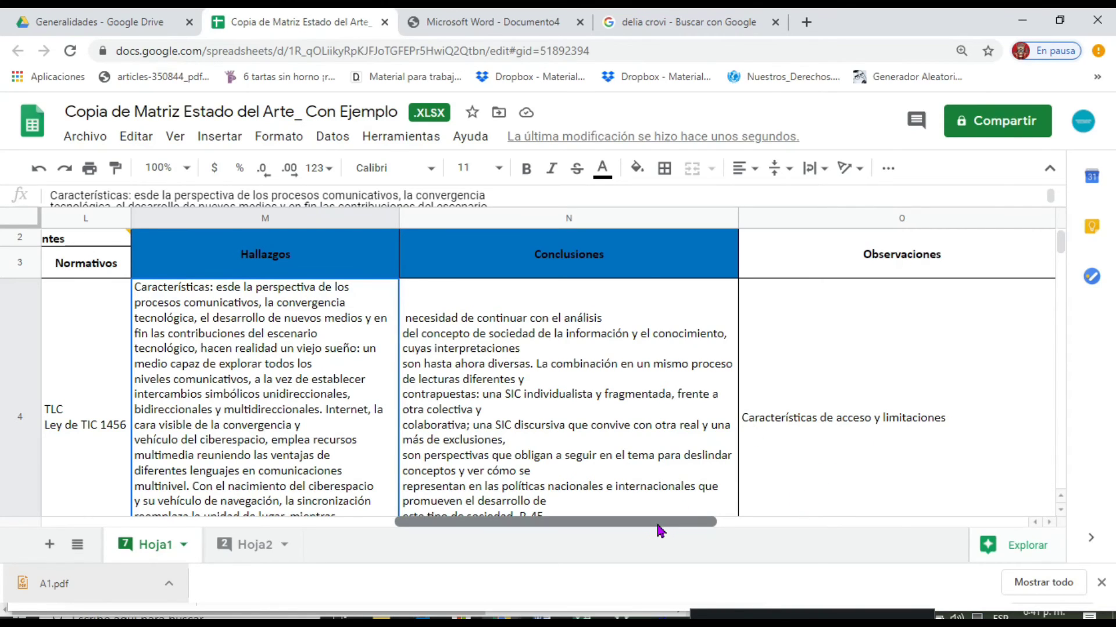
left_click_drag(662, 524, 505, 531)
left_click_drag(463, 529, 214, 525)
scroll(732, 430, "down", 1)
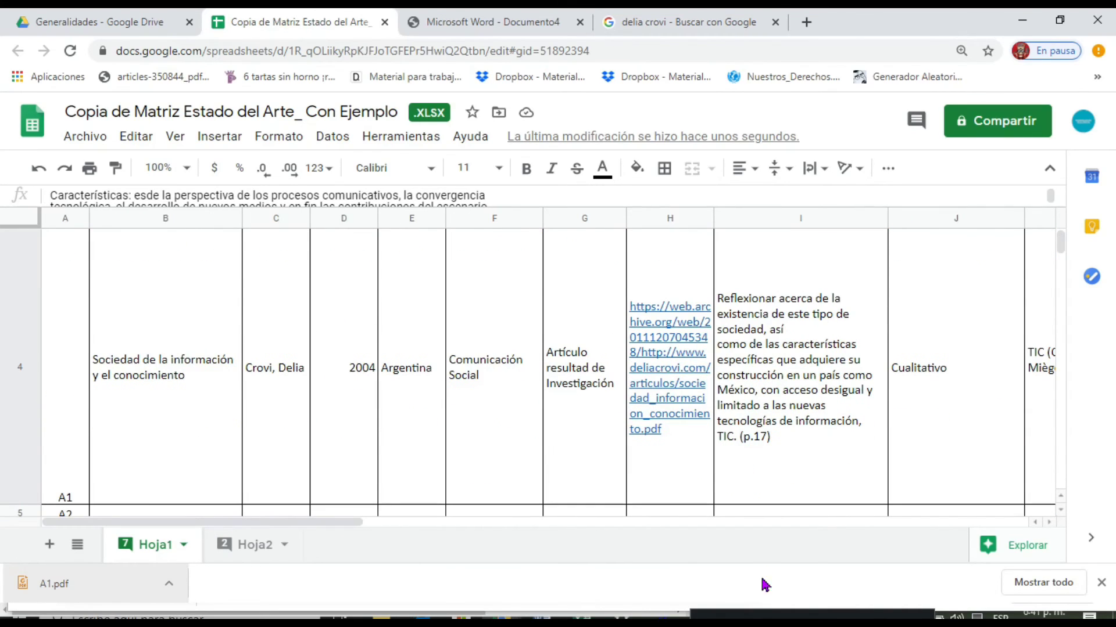